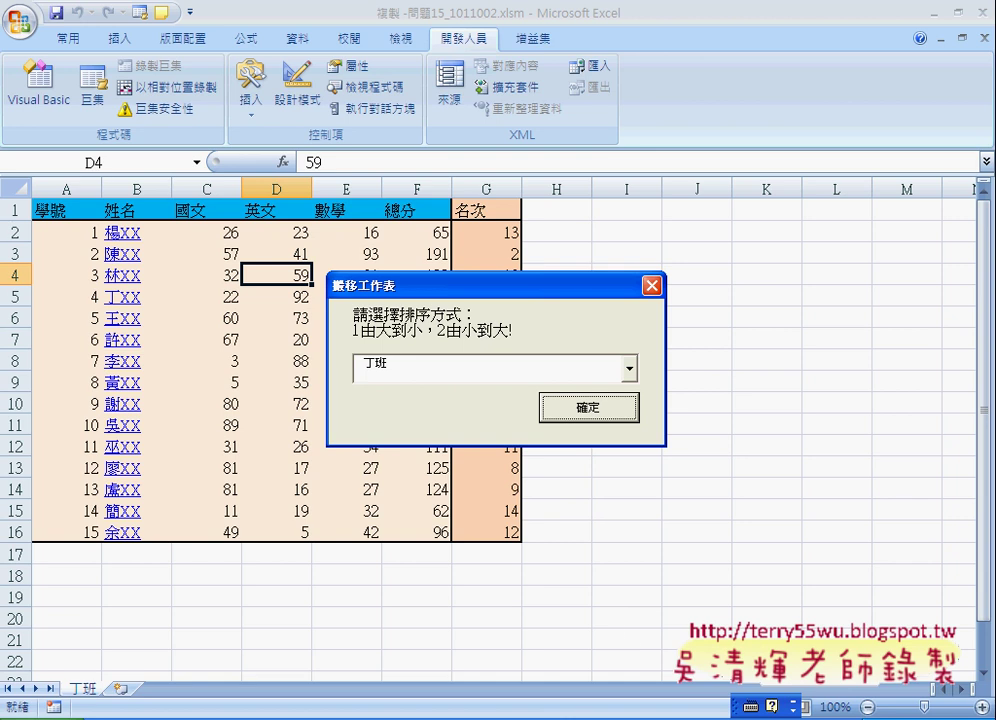
Bring the Visual Basic editor with UserForm1's code back in front of the workbook.
click(755, 690)
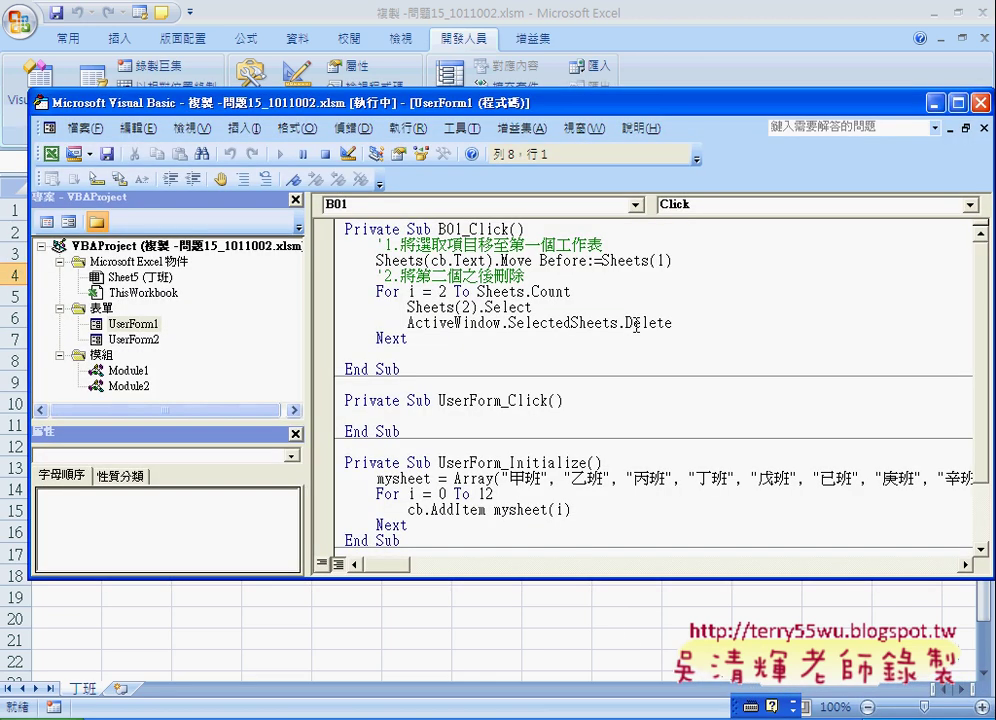
Reset the running macro, reopen UserForm1's code, and place the cursor after Sheets(2).Select.
click(585, 310)
drag(675, 323, 405, 322)
click(541, 306)
click(325, 154)
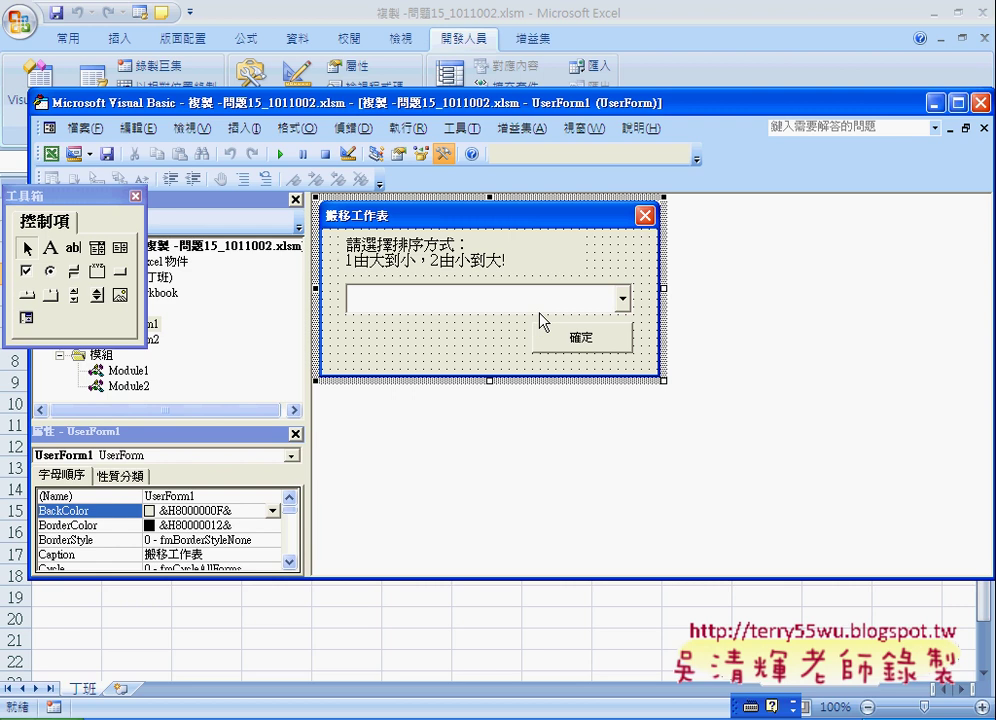
double_click(467, 340)
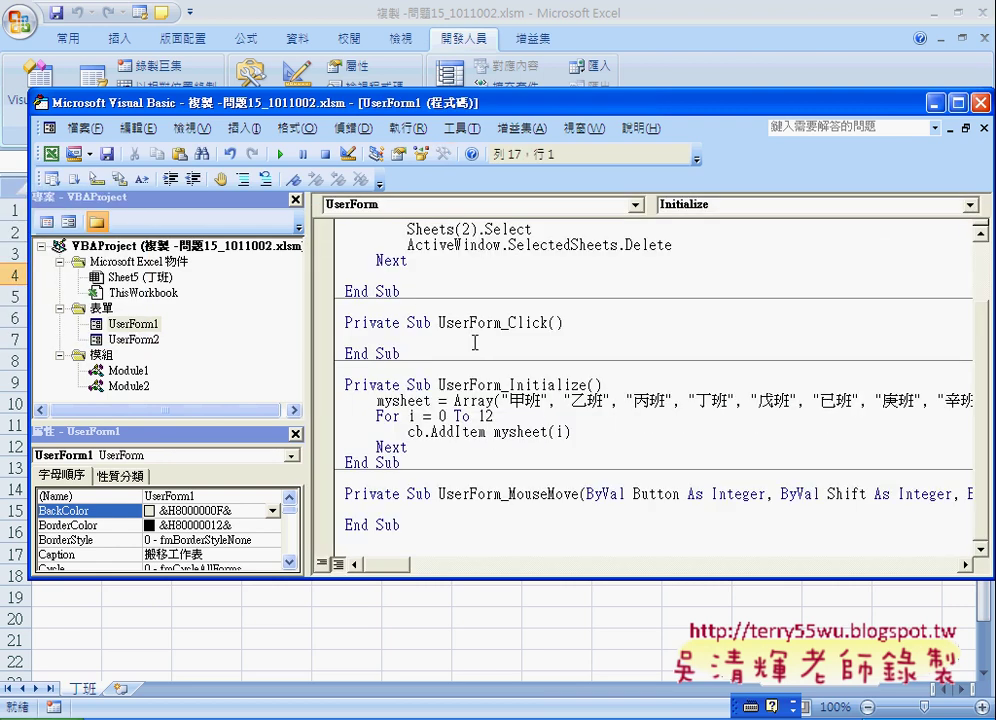
scroll(500, 340, up, 2)
drag(684, 325, 557, 328)
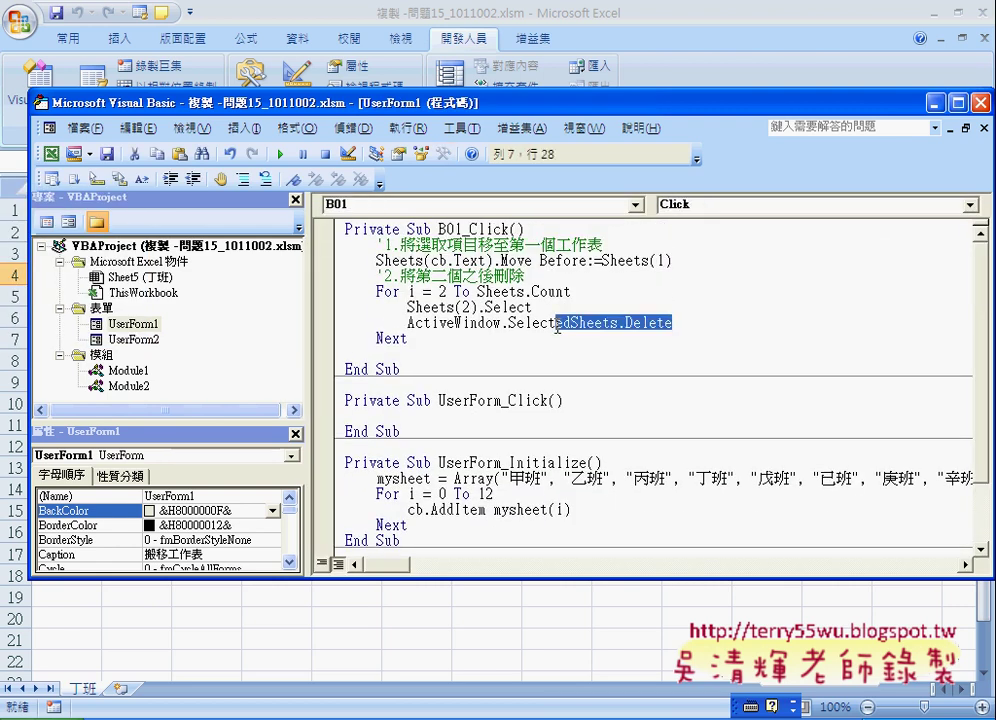
click(540, 307)
Add Application.DisplayAlerts = False on a new line after Sheets(2).Select.
key(Return)
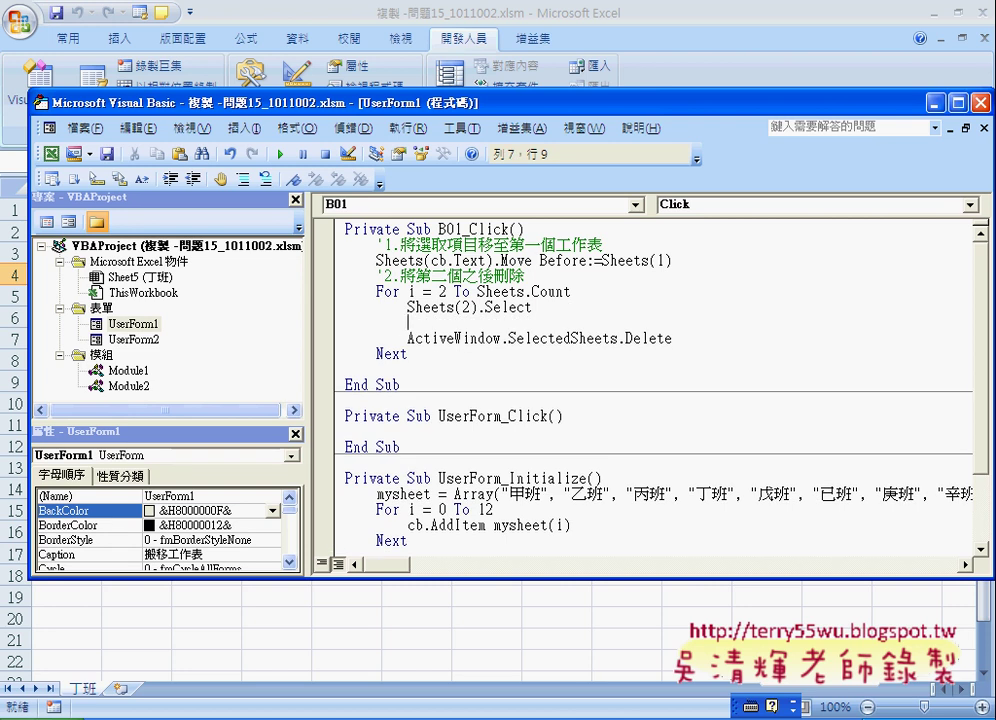
text(A)
text(pp)
text(lica)
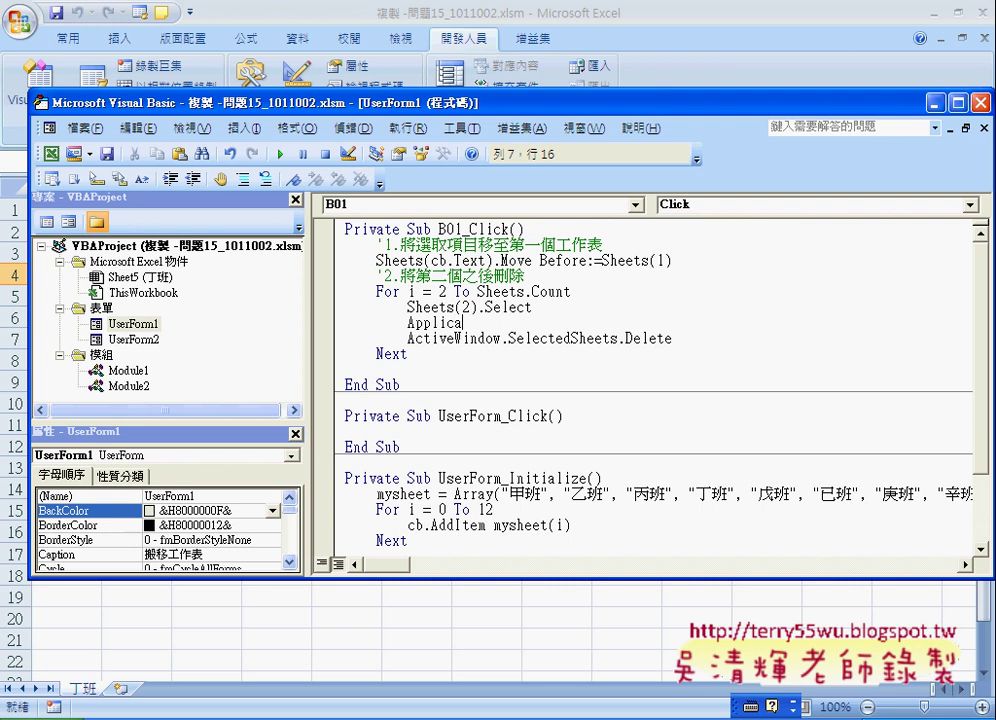
text(t)
text(io)
text(n)
text(.)
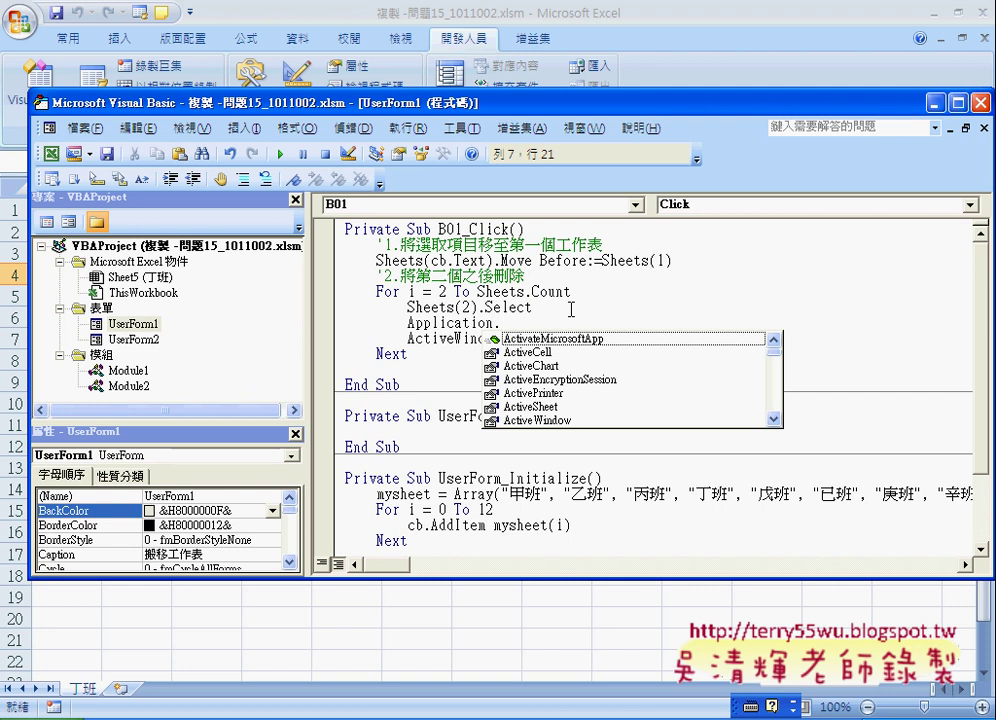
text(d)
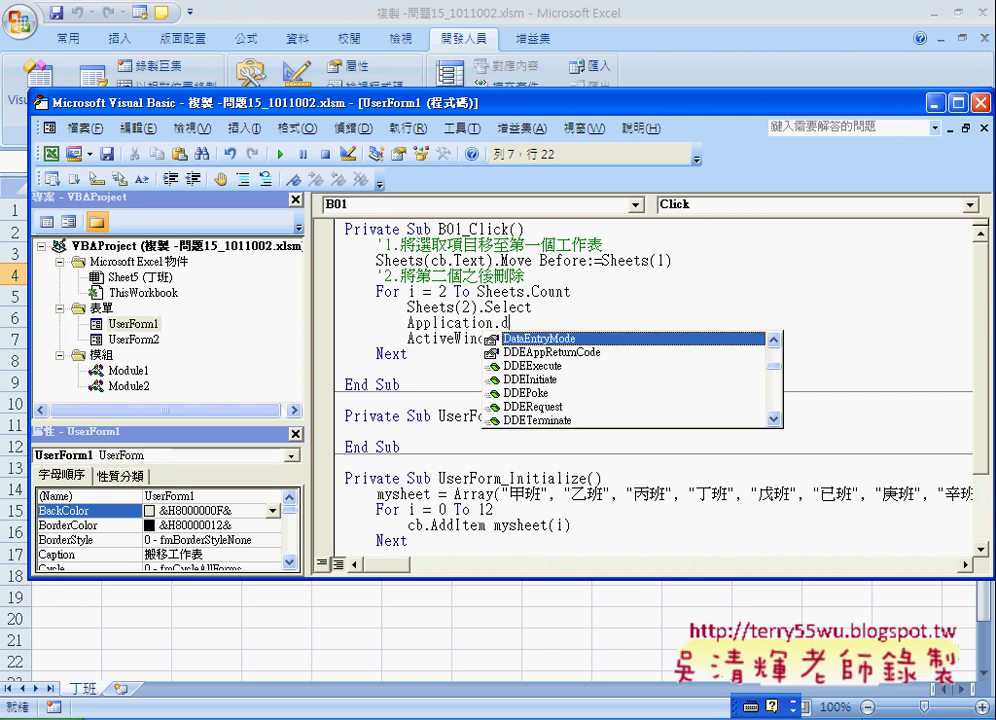
text(i)
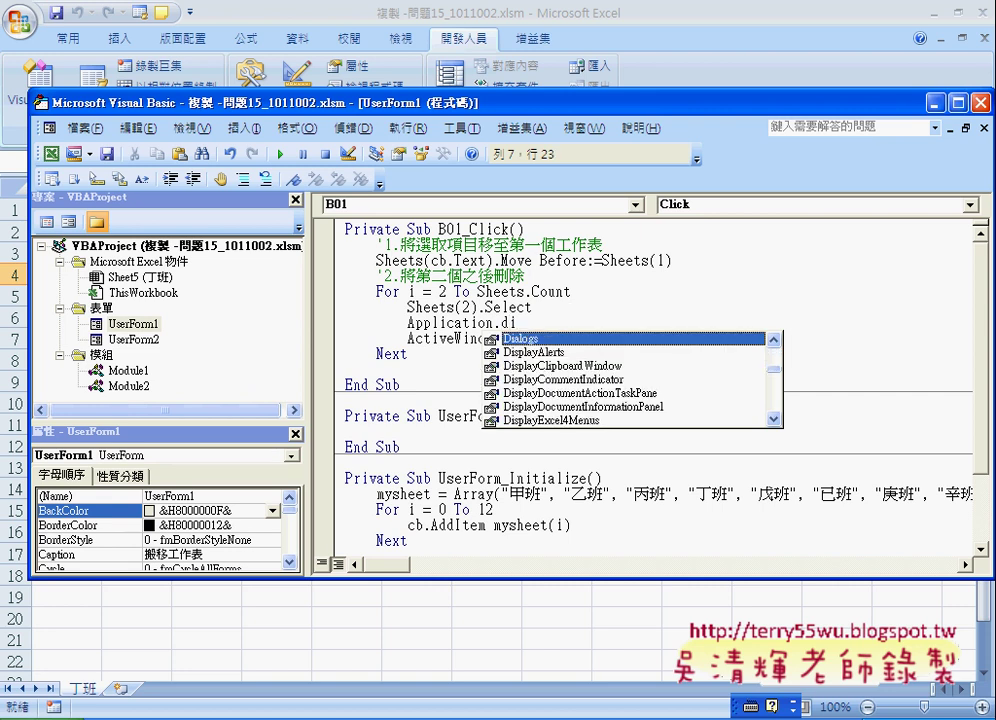
text(splayAlerts)
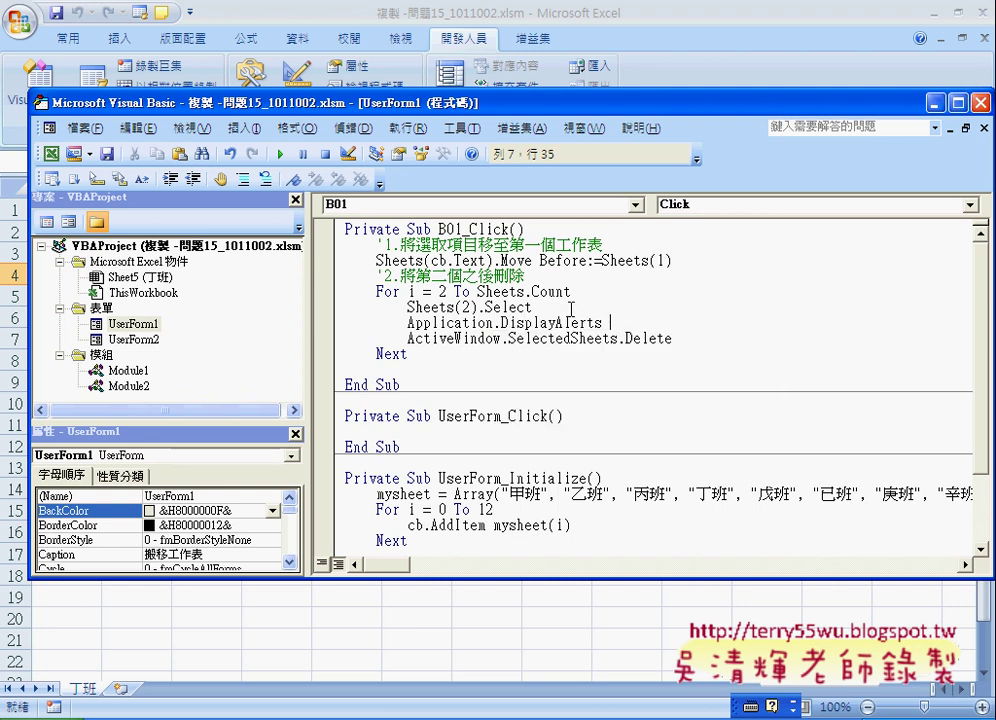
text(=)
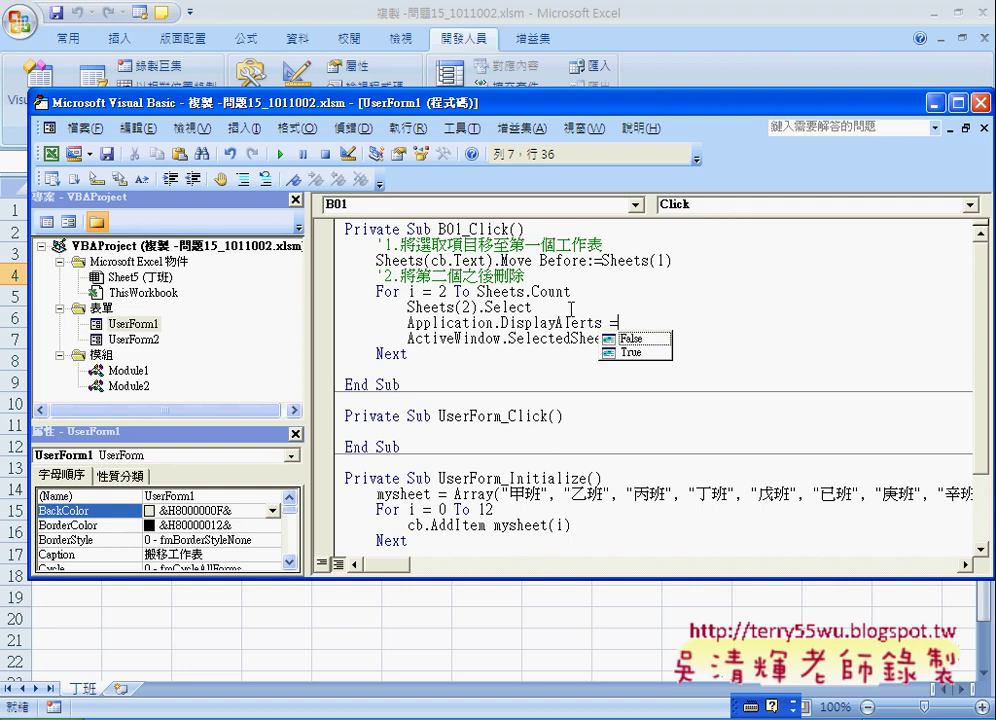
key(Down)
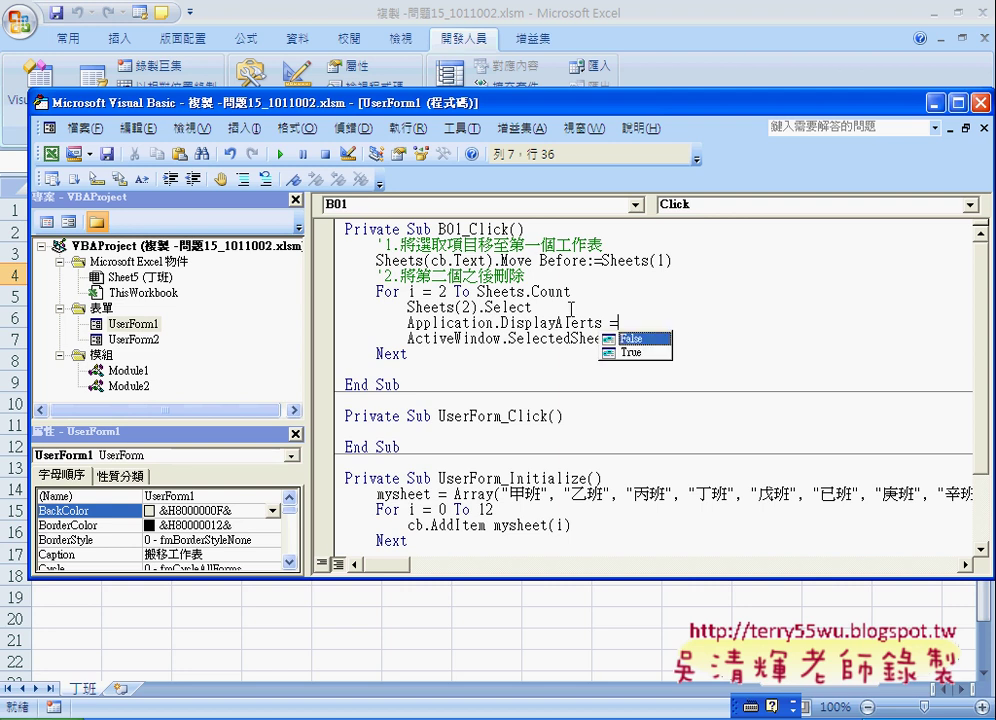
key(Down)
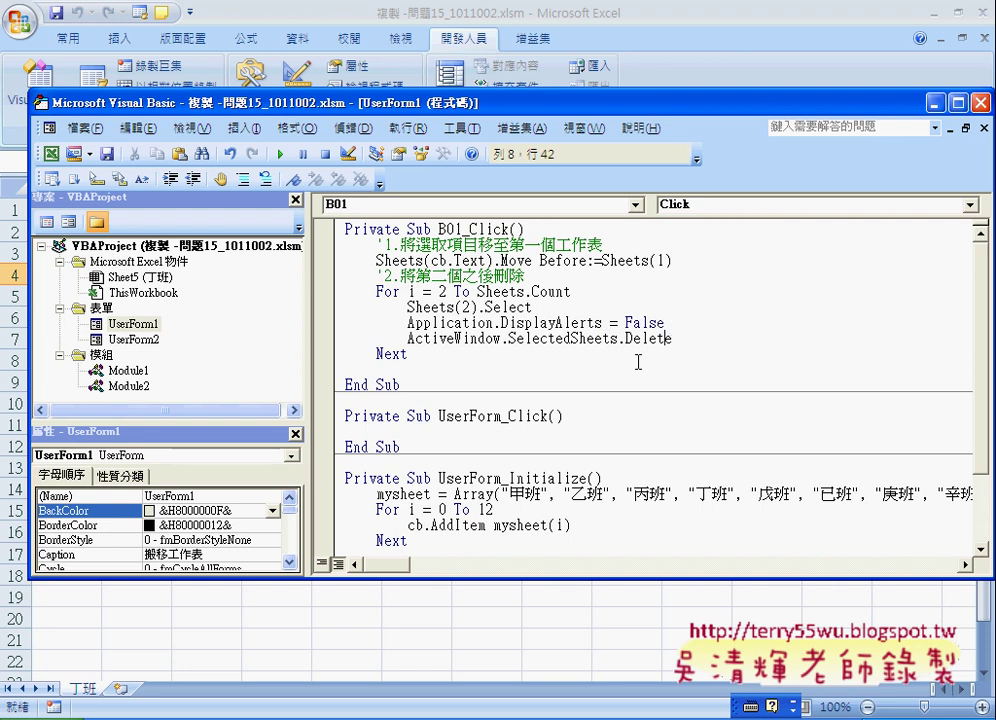
Copy the DisplayAlerts line below Next, set it to True, and return to the 丁班 worksheet.
drag(665, 323, 407, 322)
key(ctrl+c)
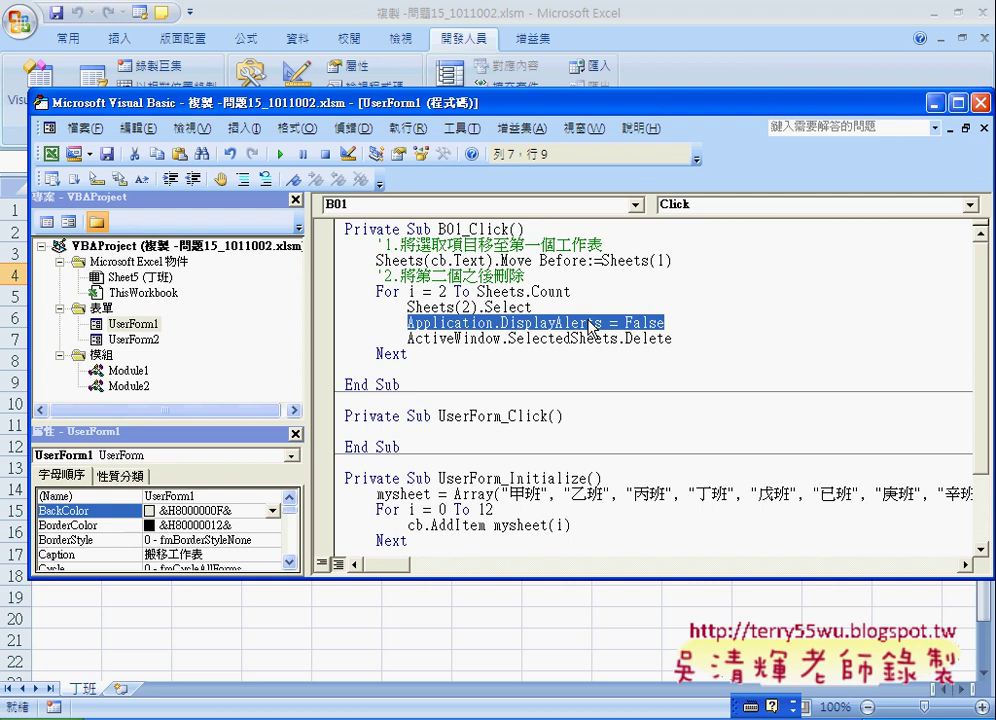
click(399, 369)
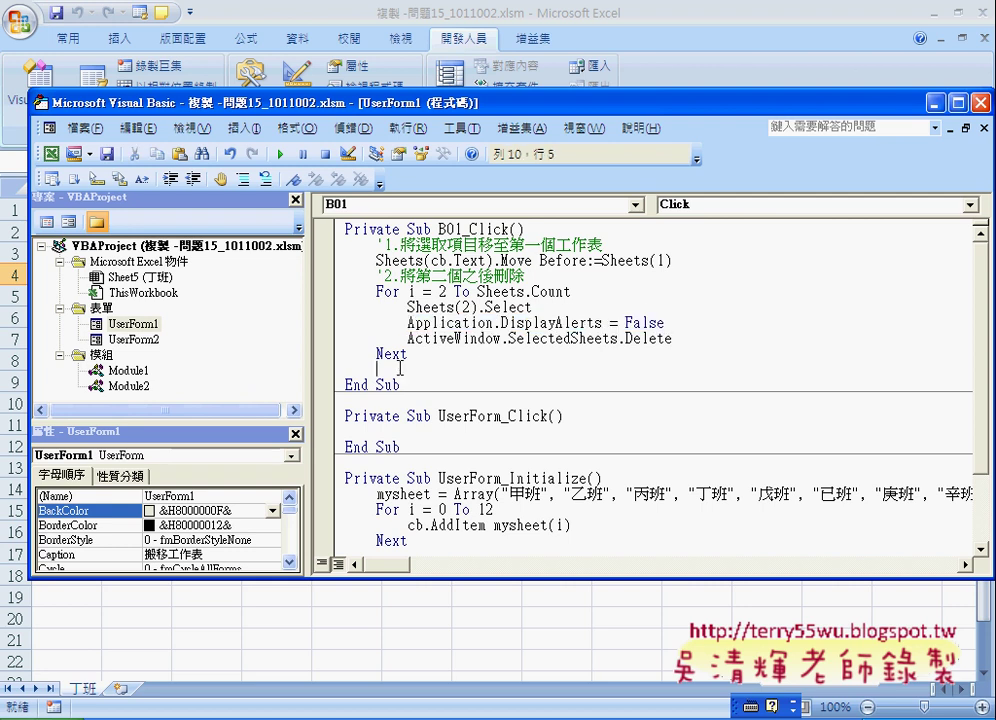
key(ctrl+v)
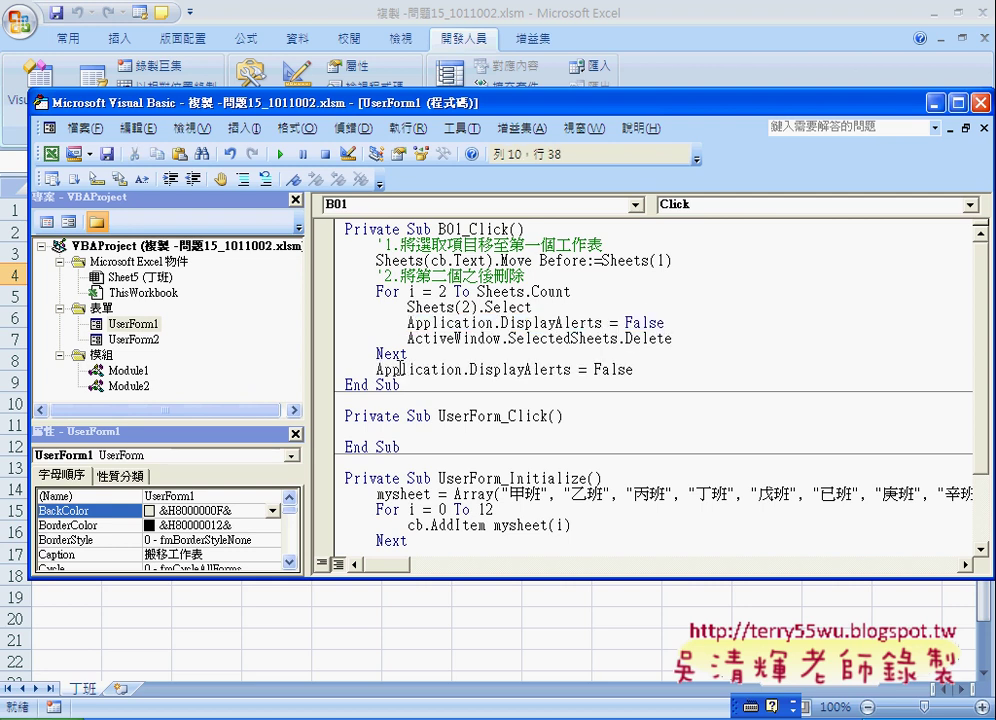
key(BackSpace)
key(BackSpace)
key(BackSpace)
key(BackSpace)
key(BackSpace)
key(BackSpace)
key(BackSpace)
text(=)
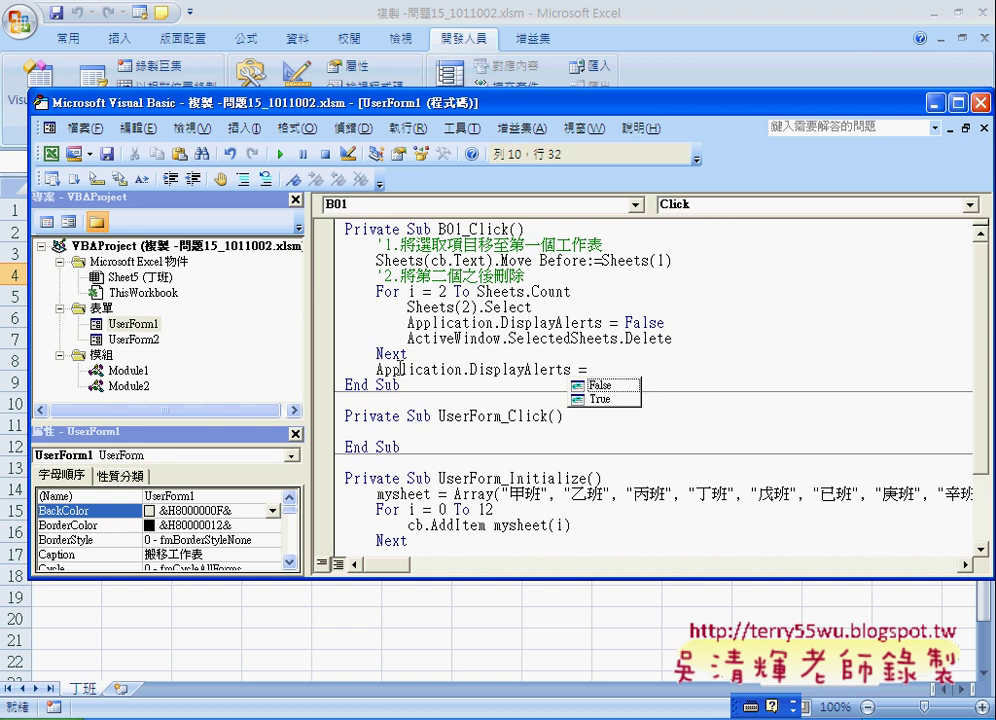
key(Down)
key(Down)
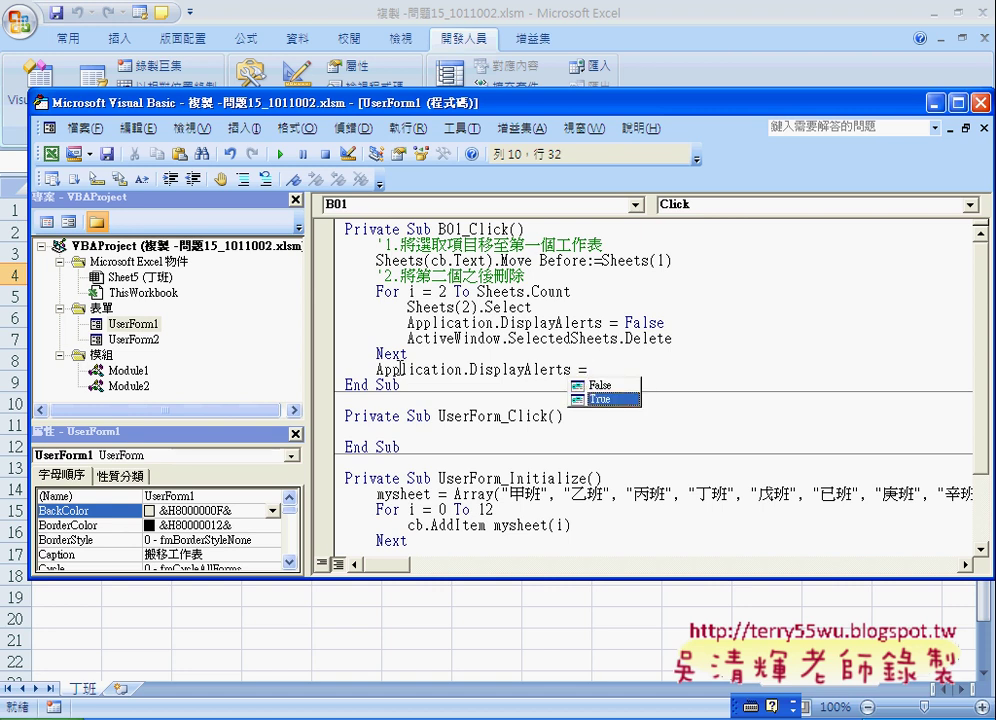
key(space)
key(Down)
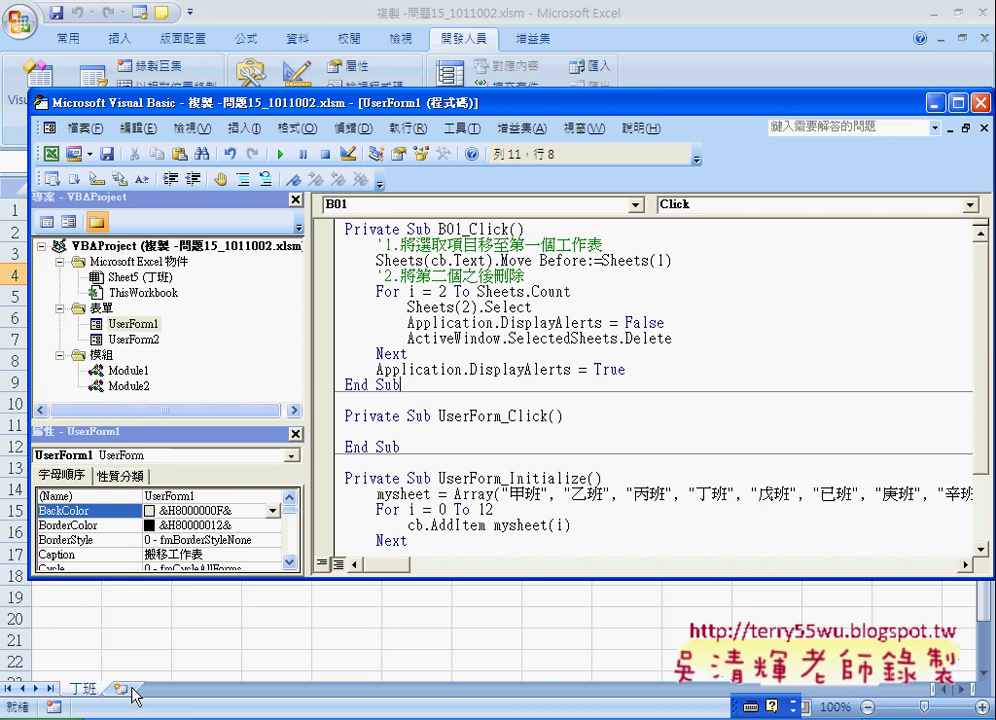
key(alt+F11)
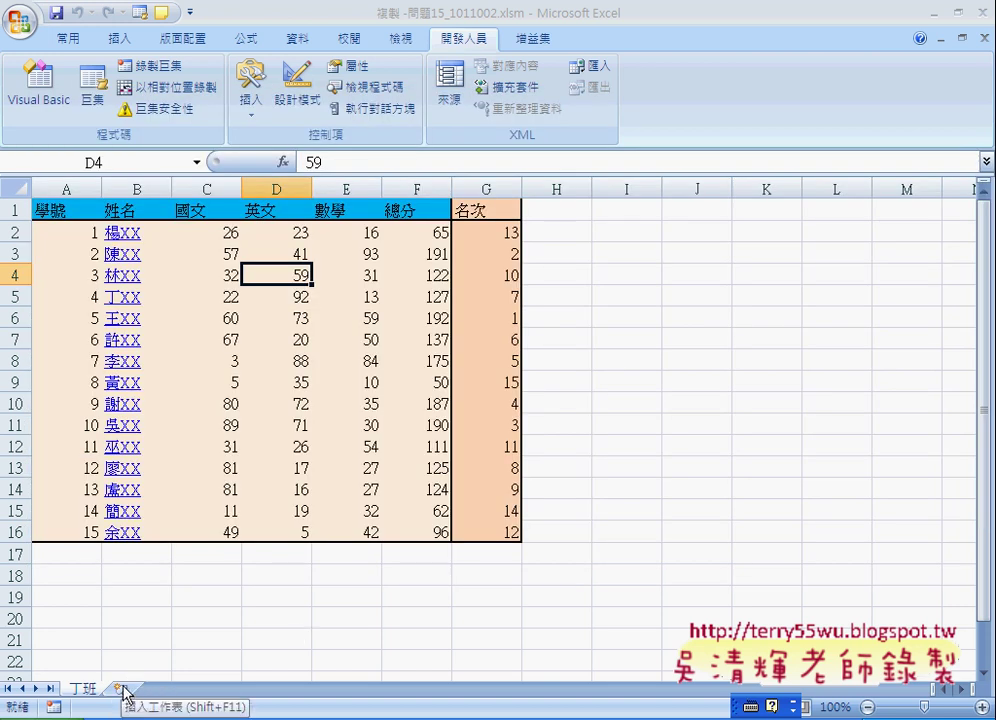
Insert nine blank worksheets, Sheet1 through Sheet9, after 丁班.
click(124, 690)
click(178, 690)
click(230, 690)
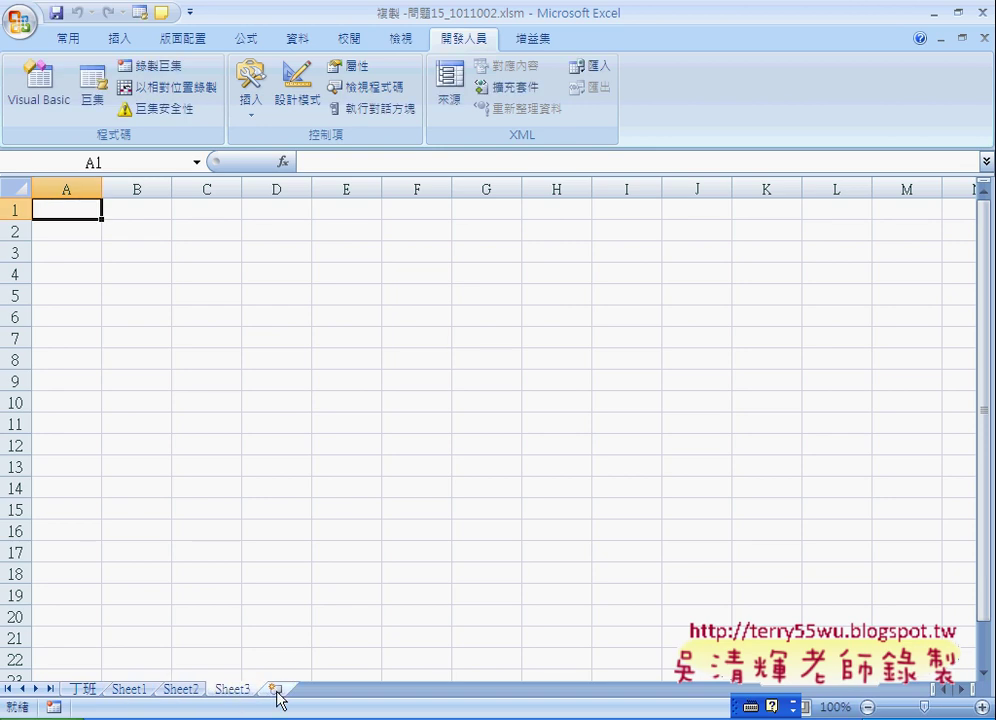
click(277, 694)
click(330, 694)
click(382, 694)
click(431, 694)
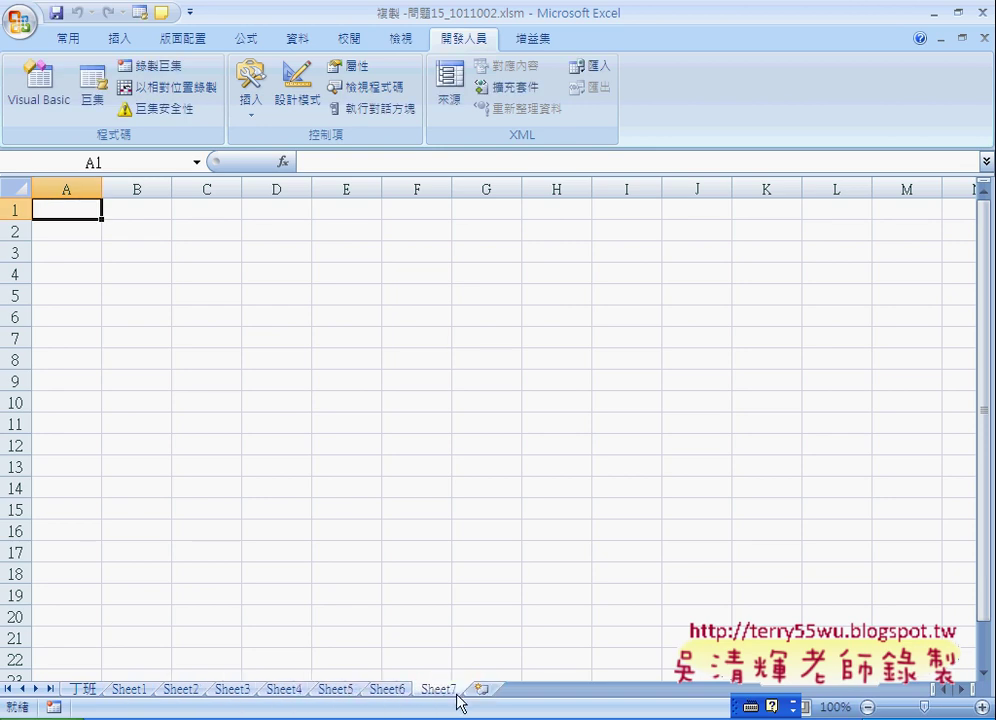
click(481, 690)
click(533, 690)
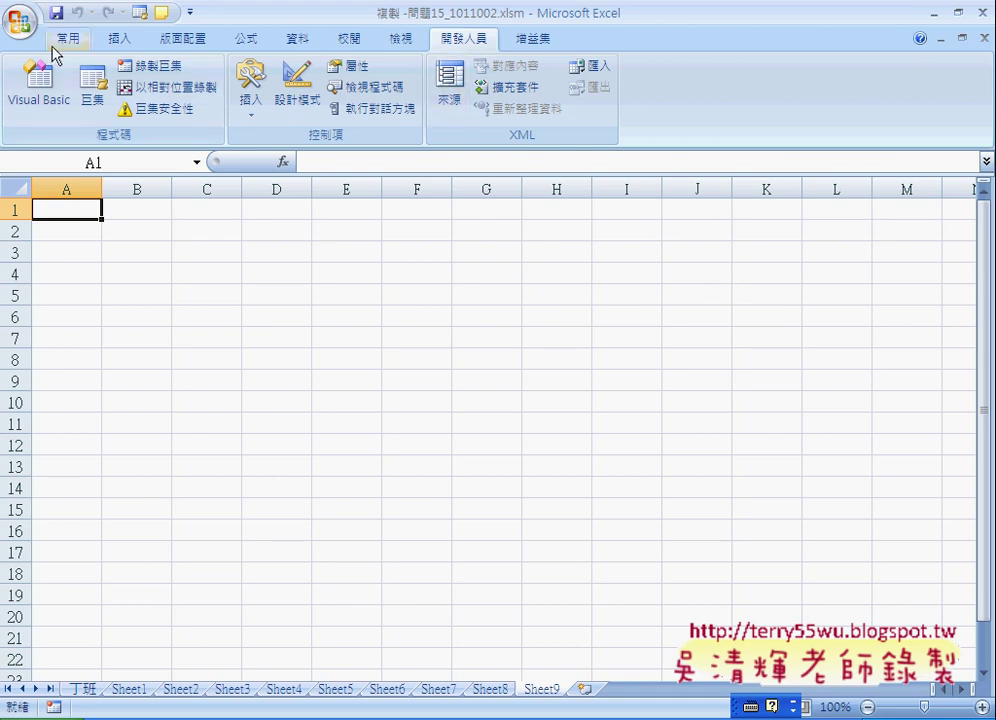
Launch the 搬移工作表 form from Quick Access, open its sorting list, and close it.
click(166, 14)
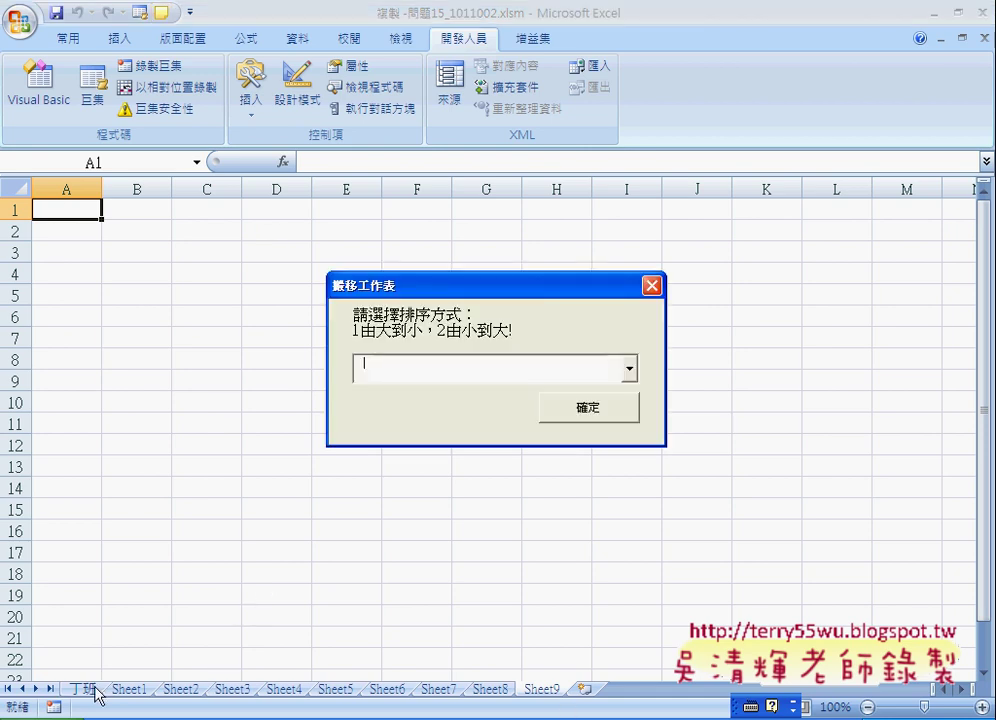
click(630, 369)
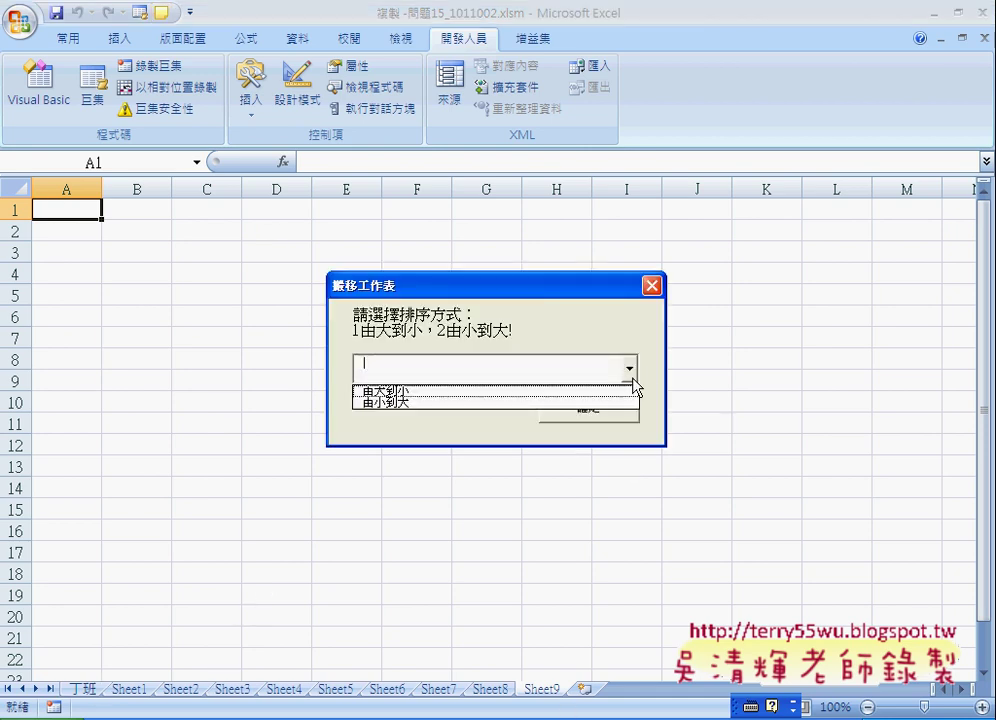
click(651, 285)
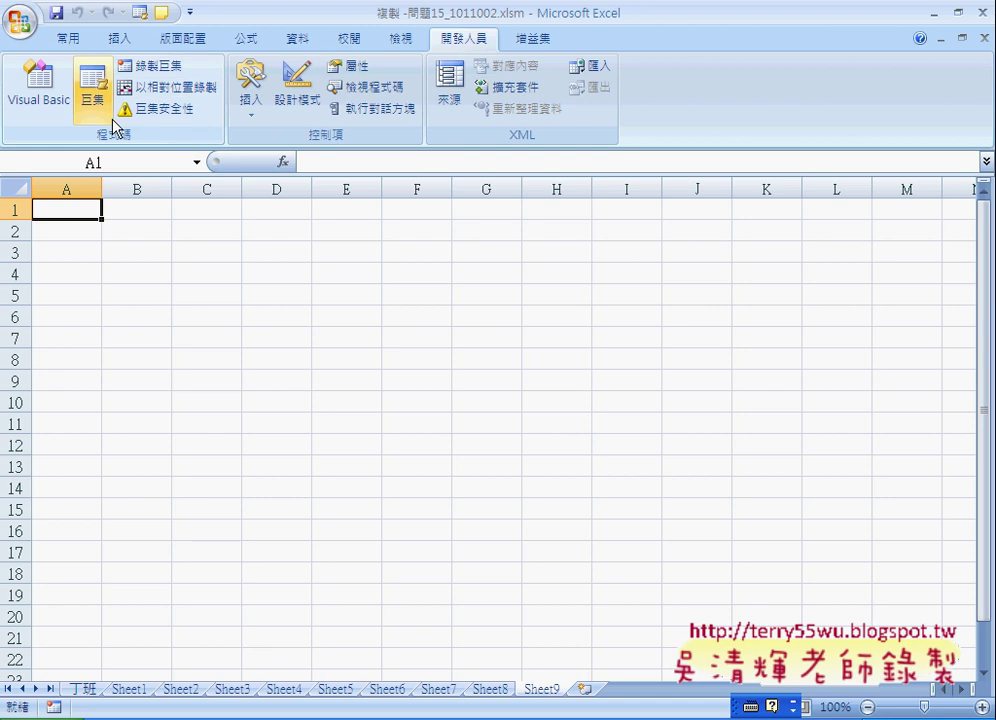
click(700, 707)
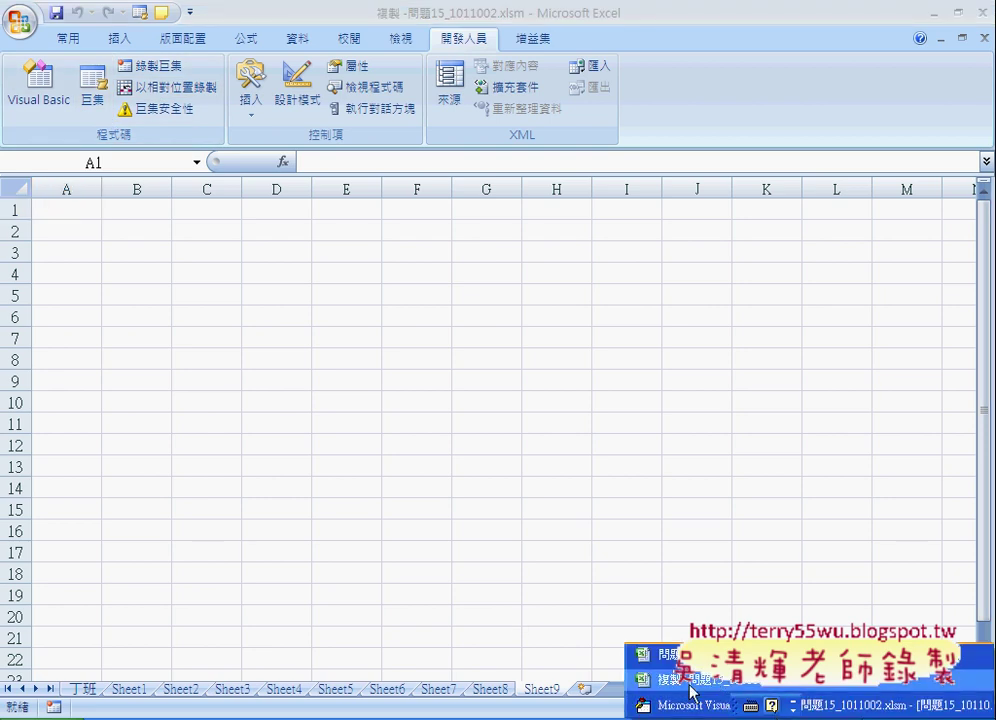
Review the 確定 button's sort code in the original workbook's UserForm1.
click(694, 688)
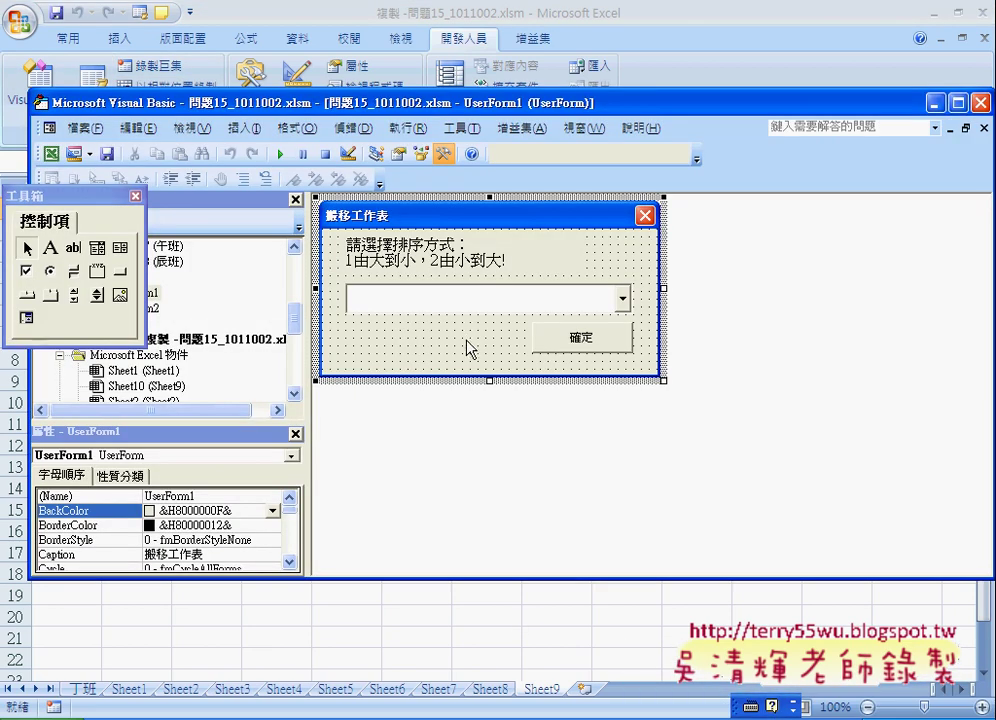
double_click(565, 338)
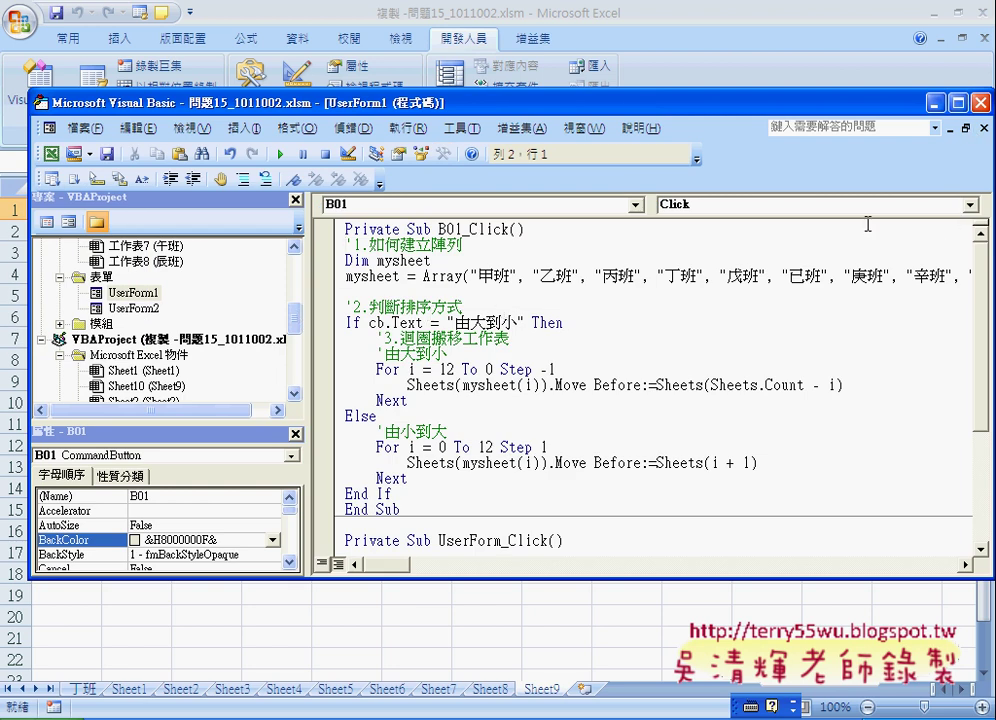
scroll(875, 300, down, 4)
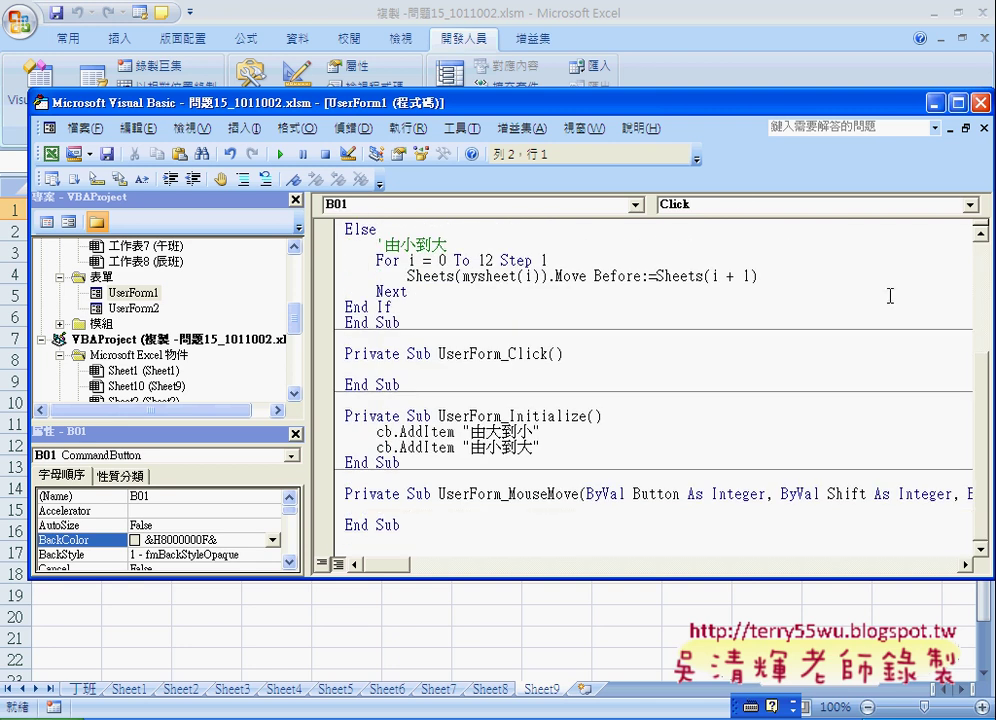
Open UserForm1 in the 複製 -問題15_1011002.xlsm project from Project Explorer.
click(295, 330)
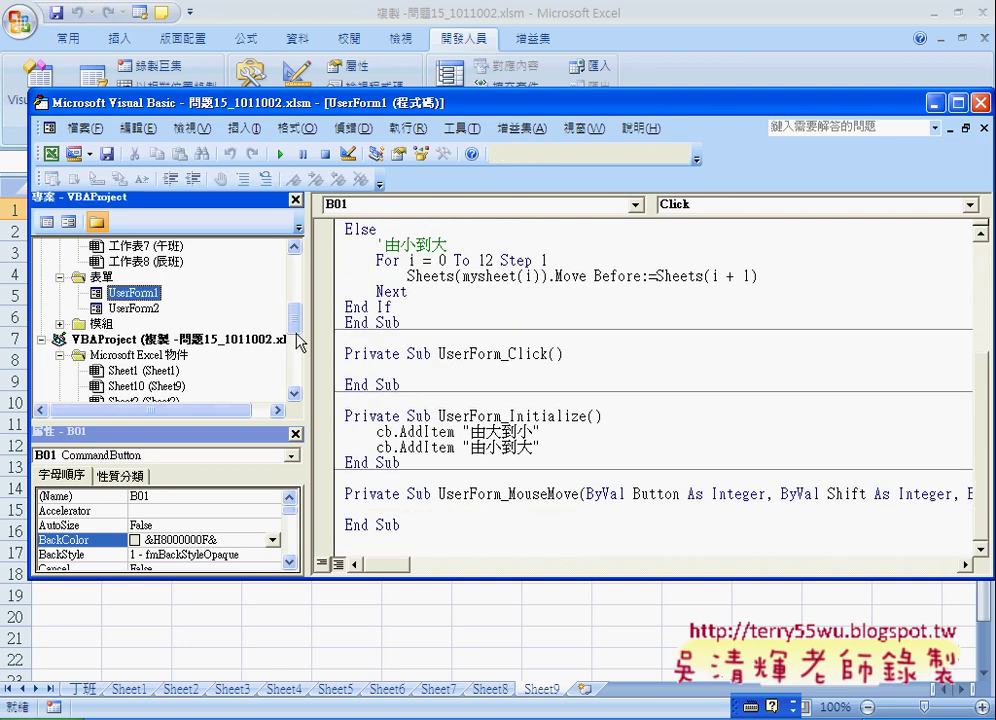
drag(296, 335, 293, 378)
click(138, 325)
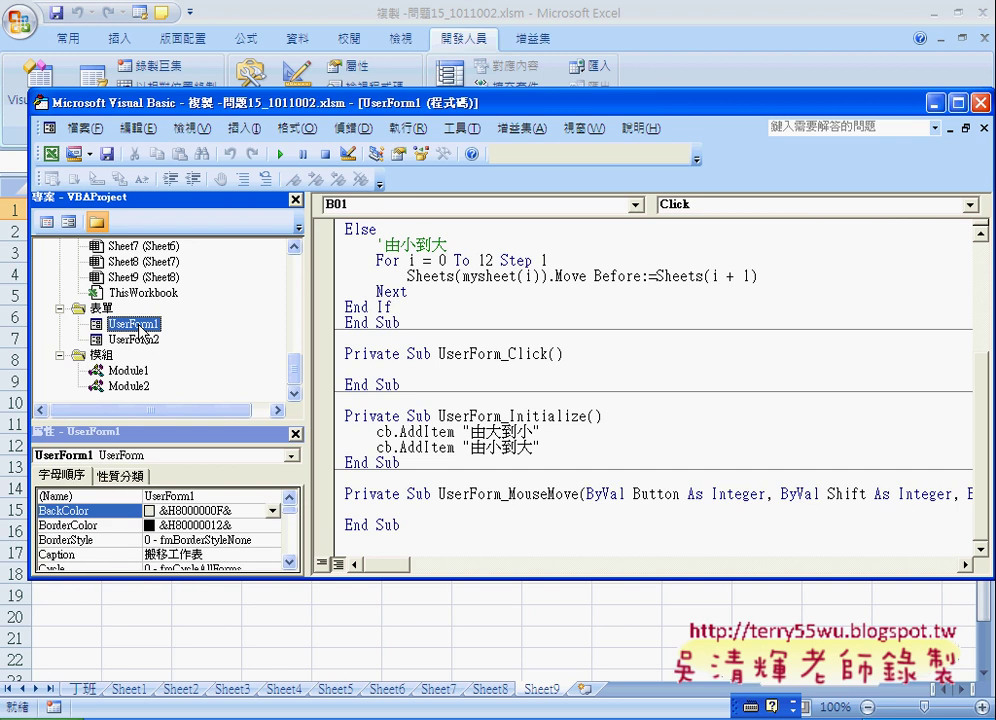
double_click(138, 325)
Open the copied B01_Click and review its move-first line and alert-suppressed deletion loop.
double_click(585, 336)
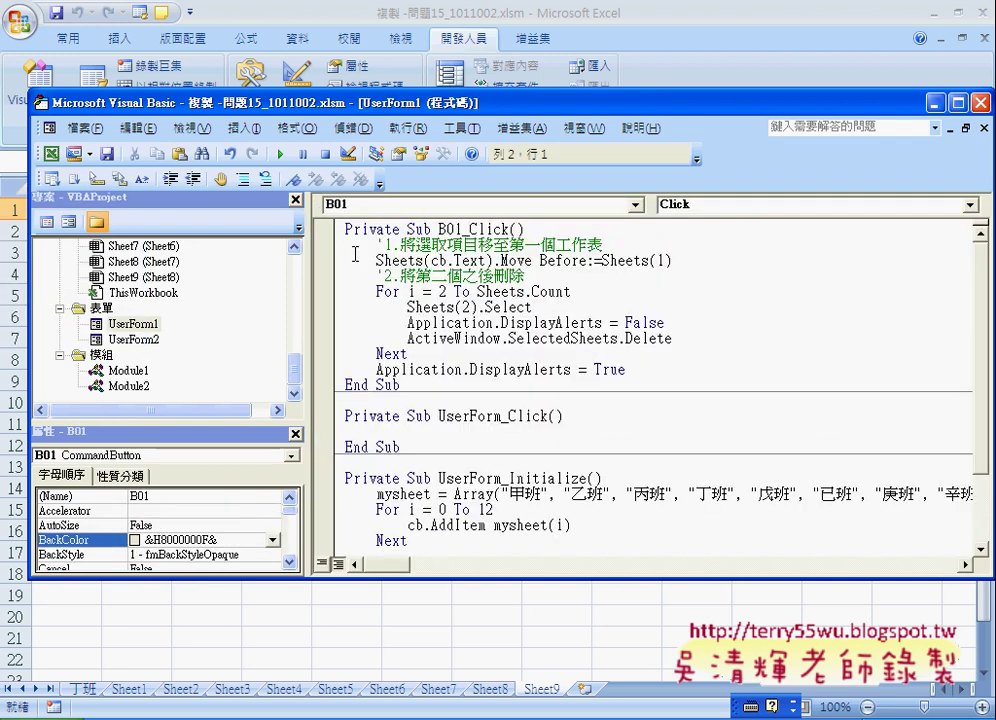
drag(376, 261, 672, 262)
click(707, 301)
drag(630, 370, 386, 306)
click(386, 306)
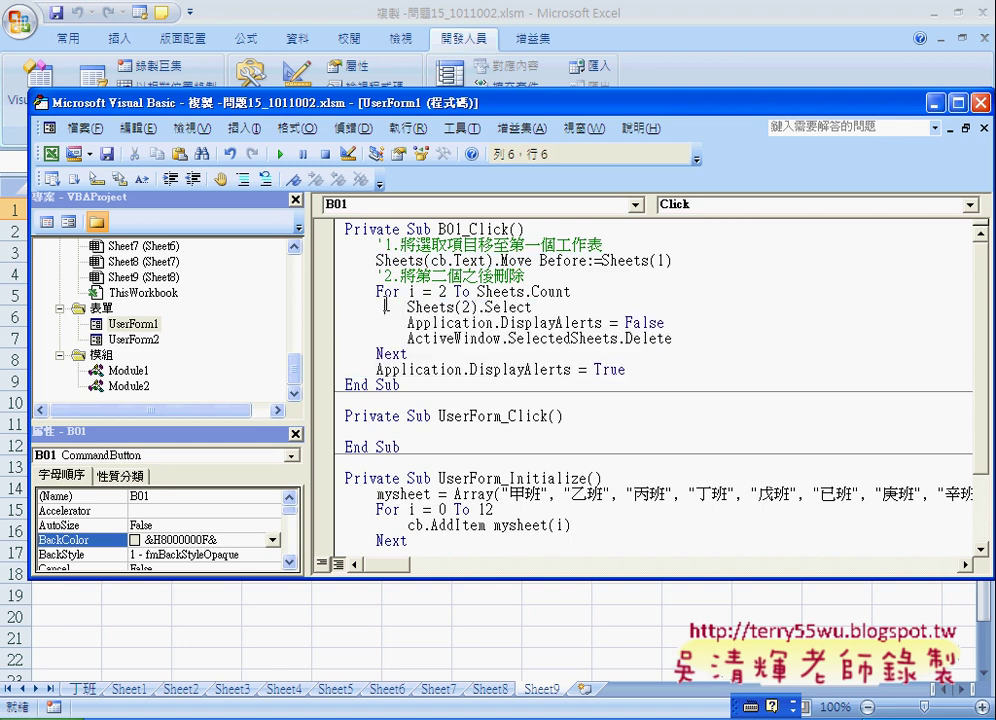